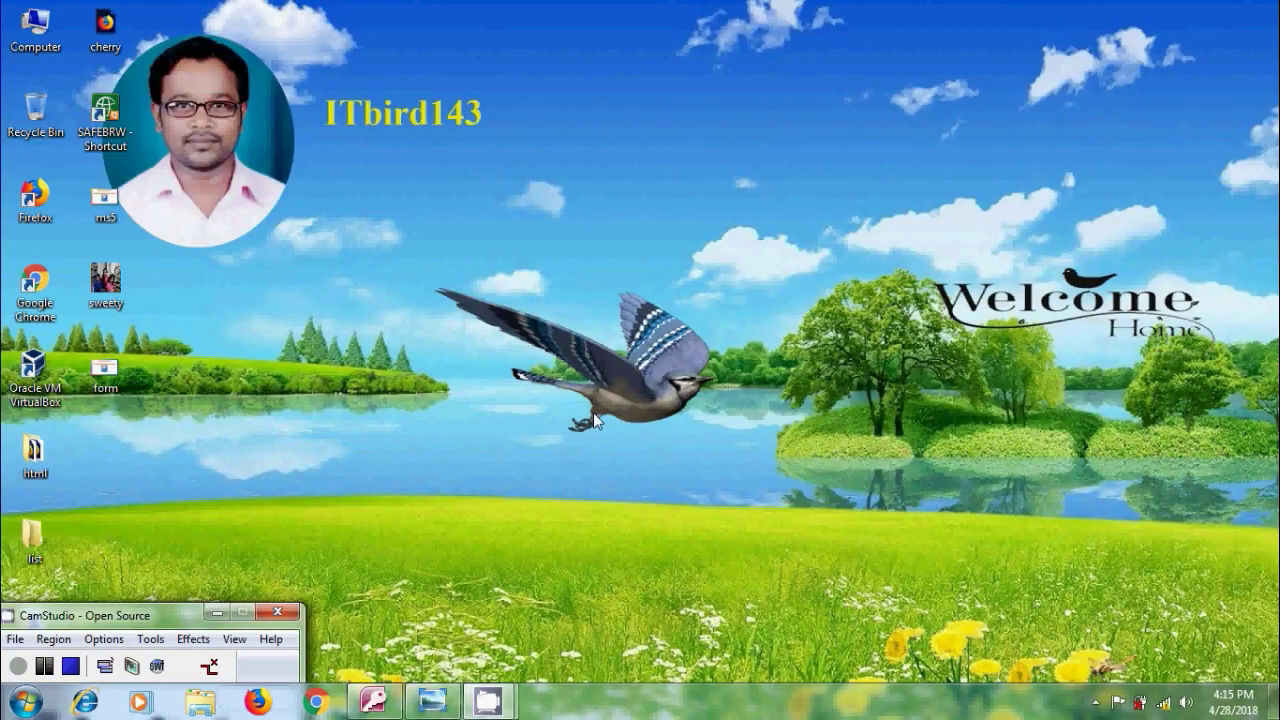
# Bring up the ms5 title image, and switch to the StudentInfo database in Microsoft Access
pyautogui.click(432, 700)
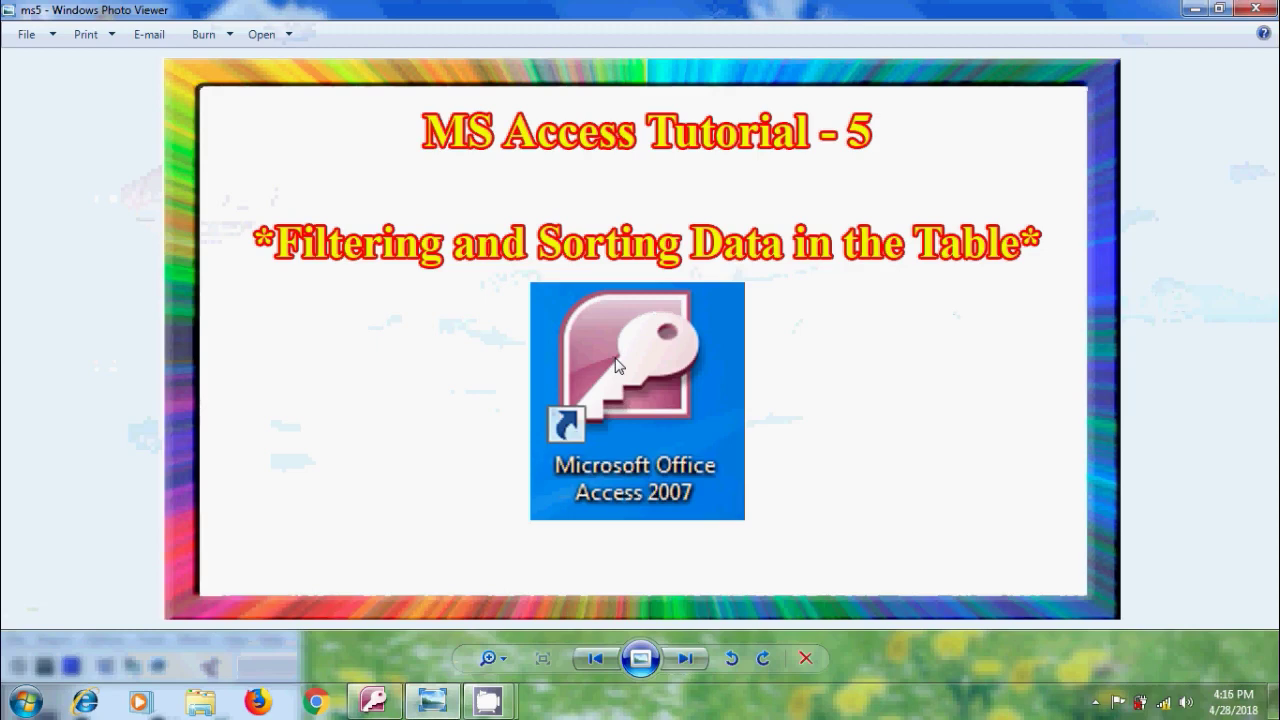
pyautogui.click(373, 700)
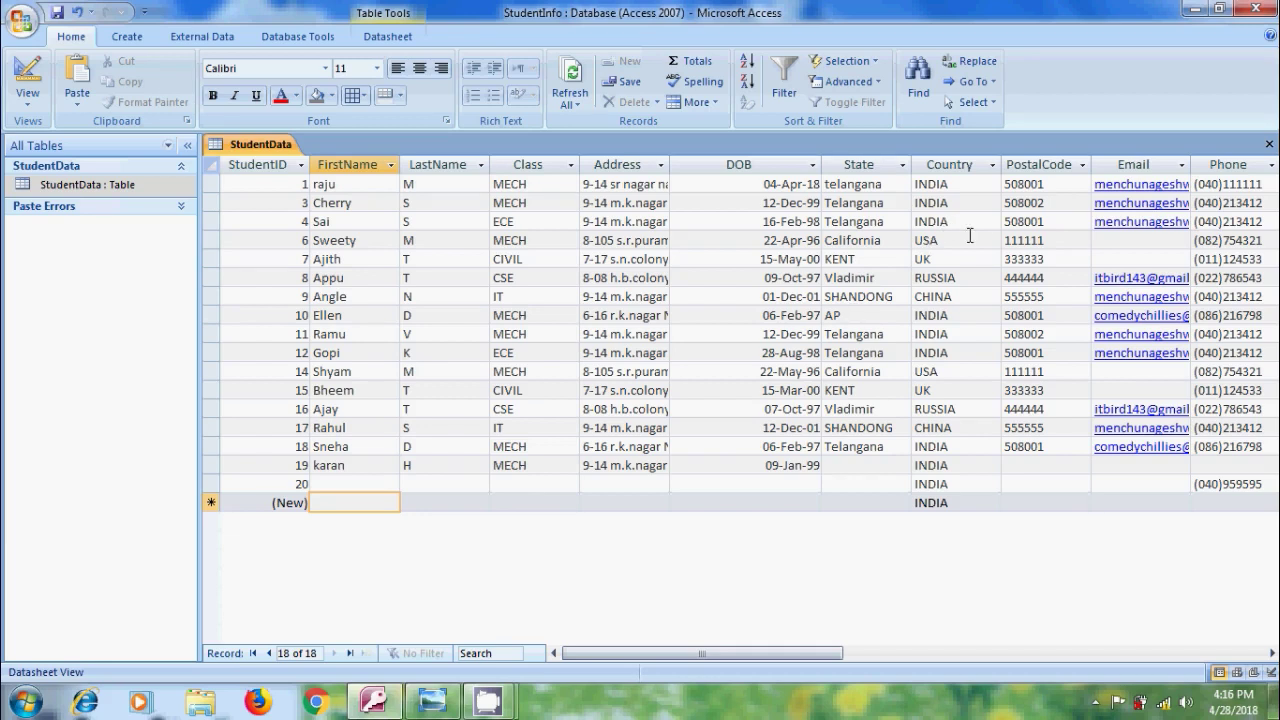
# Sort the StudentData table by the Country column from A to Z
pyautogui.click(971, 187)
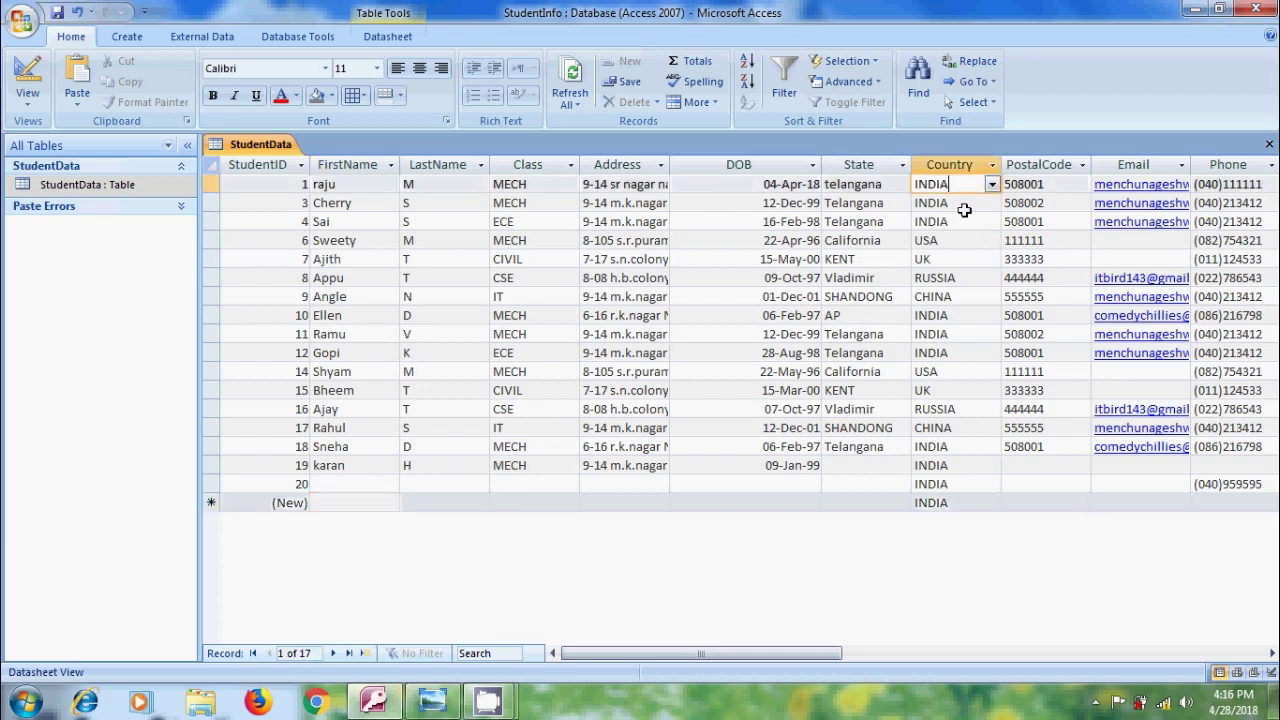
pyautogui.click(964, 206)
pyautogui.click(966, 221)
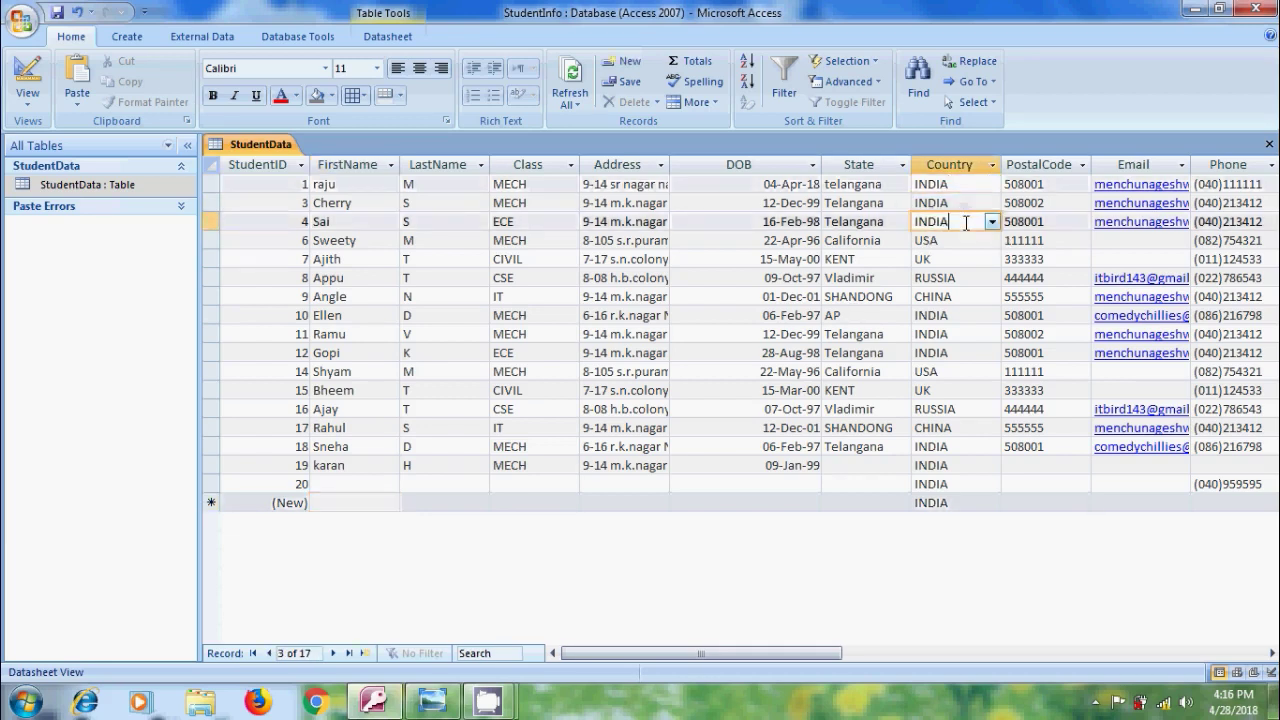
pyautogui.click(993, 165)
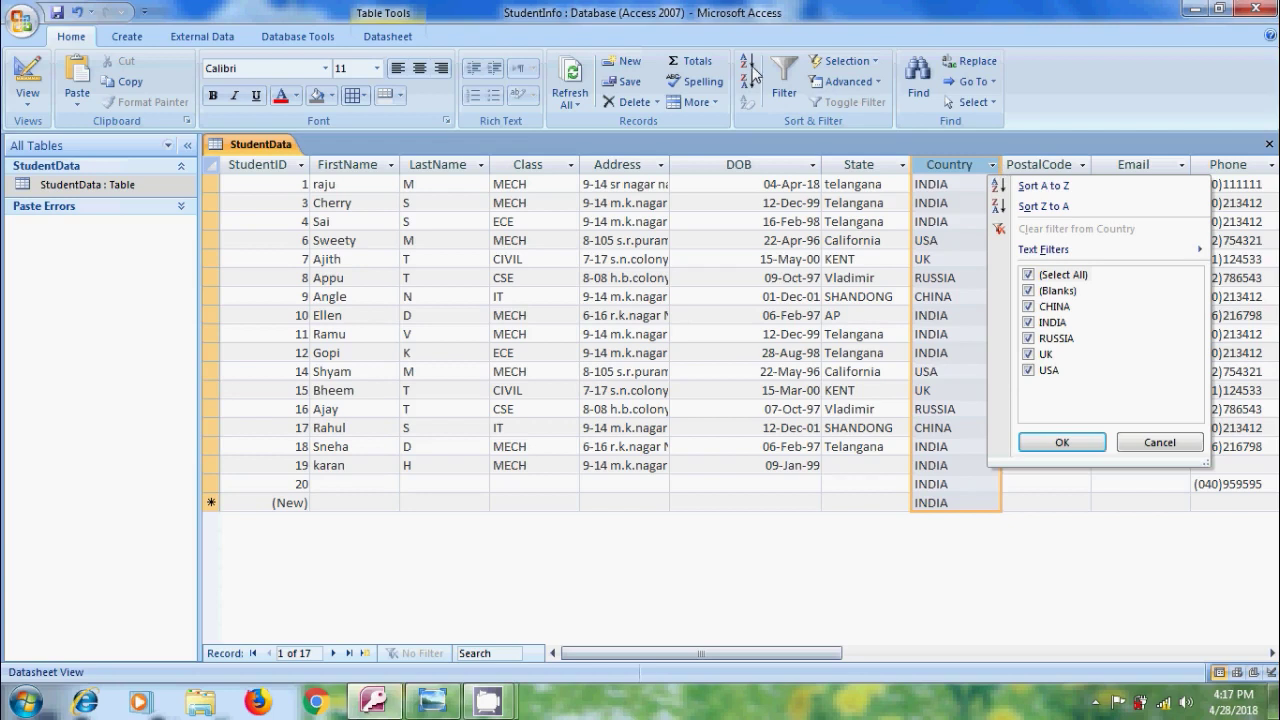
pyautogui.click(1085, 187)
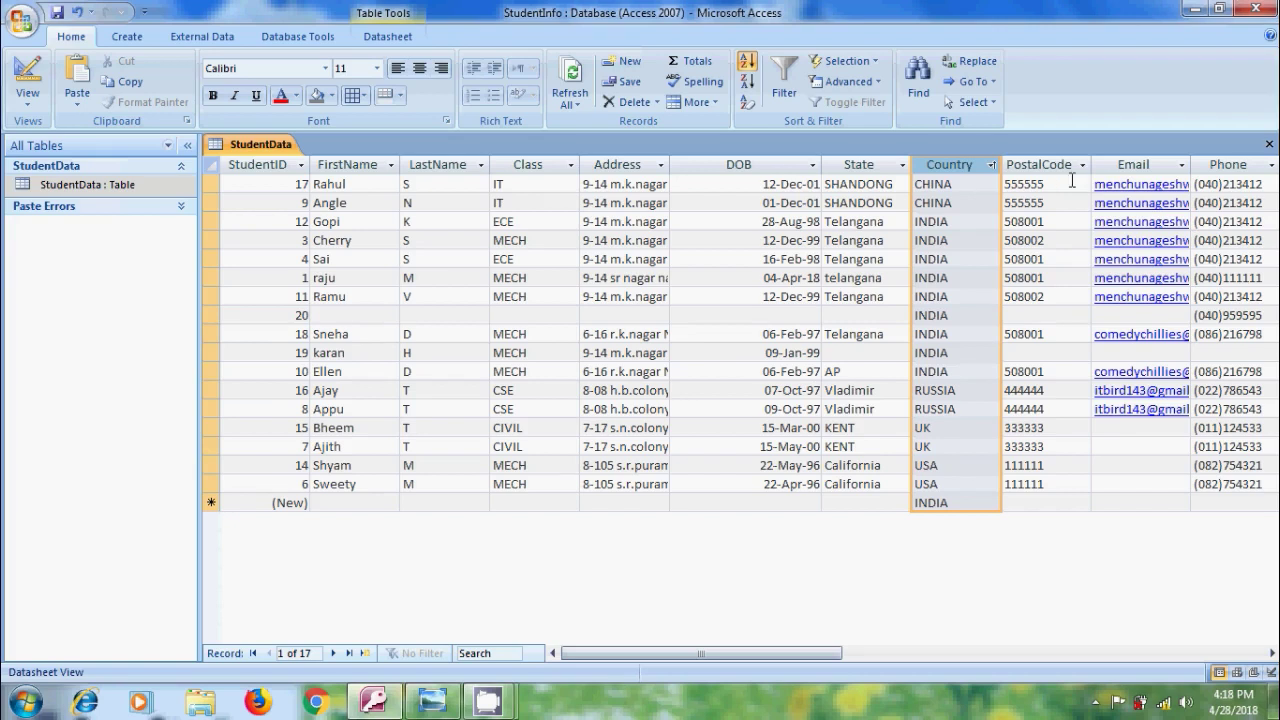
# Sort the StudentData records by the State column from A to Z
pyautogui.click(903, 165)
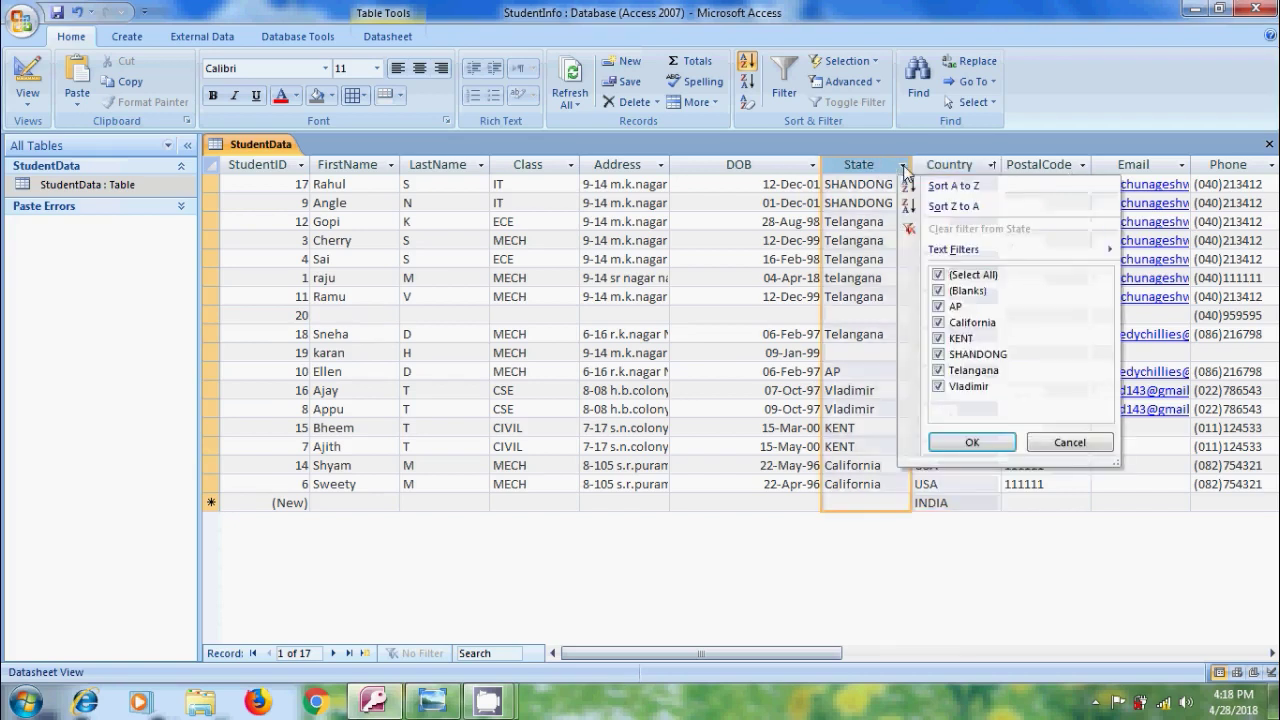
pyautogui.click(979, 188)
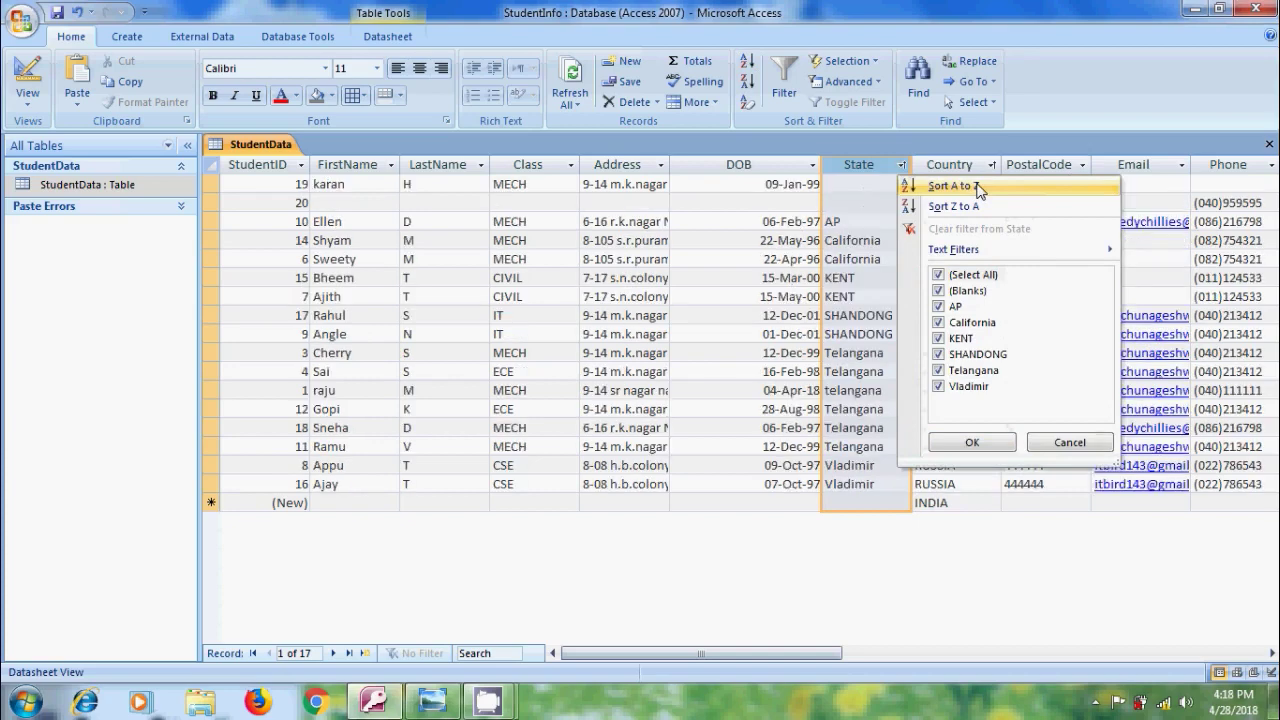
pyautogui.click(875, 204)
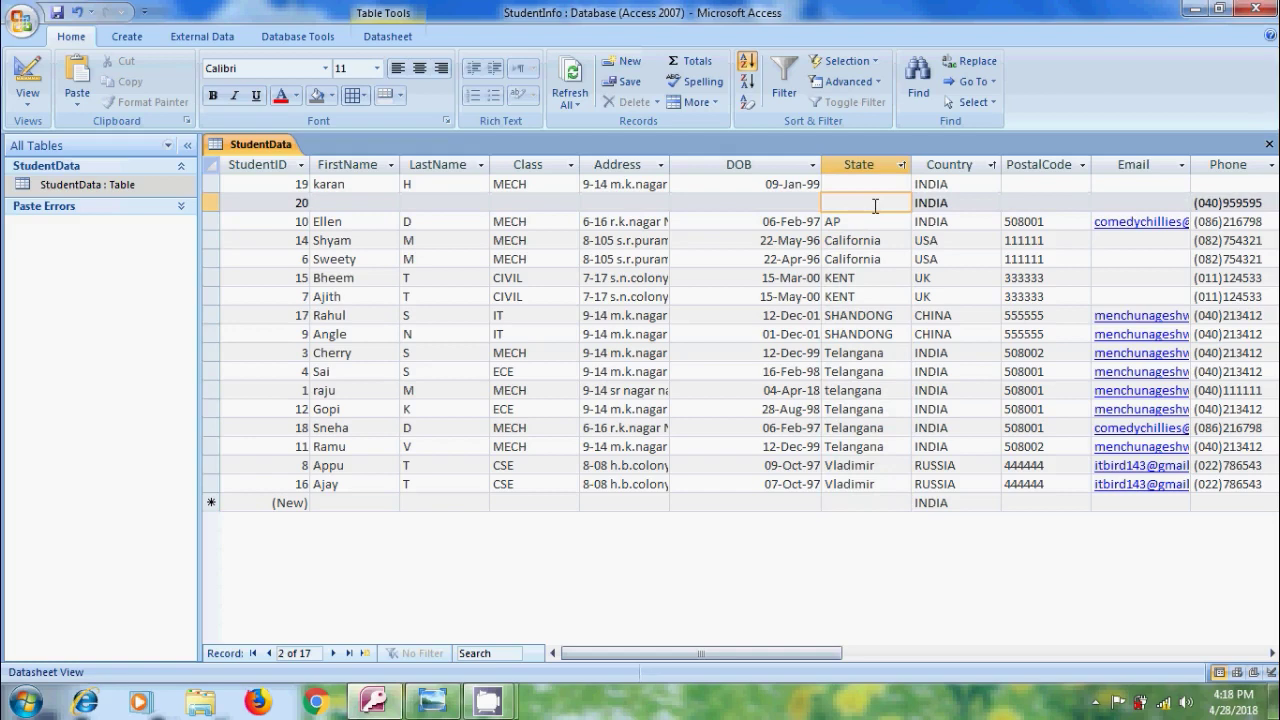
# Sort the records by DOB from oldest to newest, and clear all sorts from the table
pyautogui.click(813, 166)
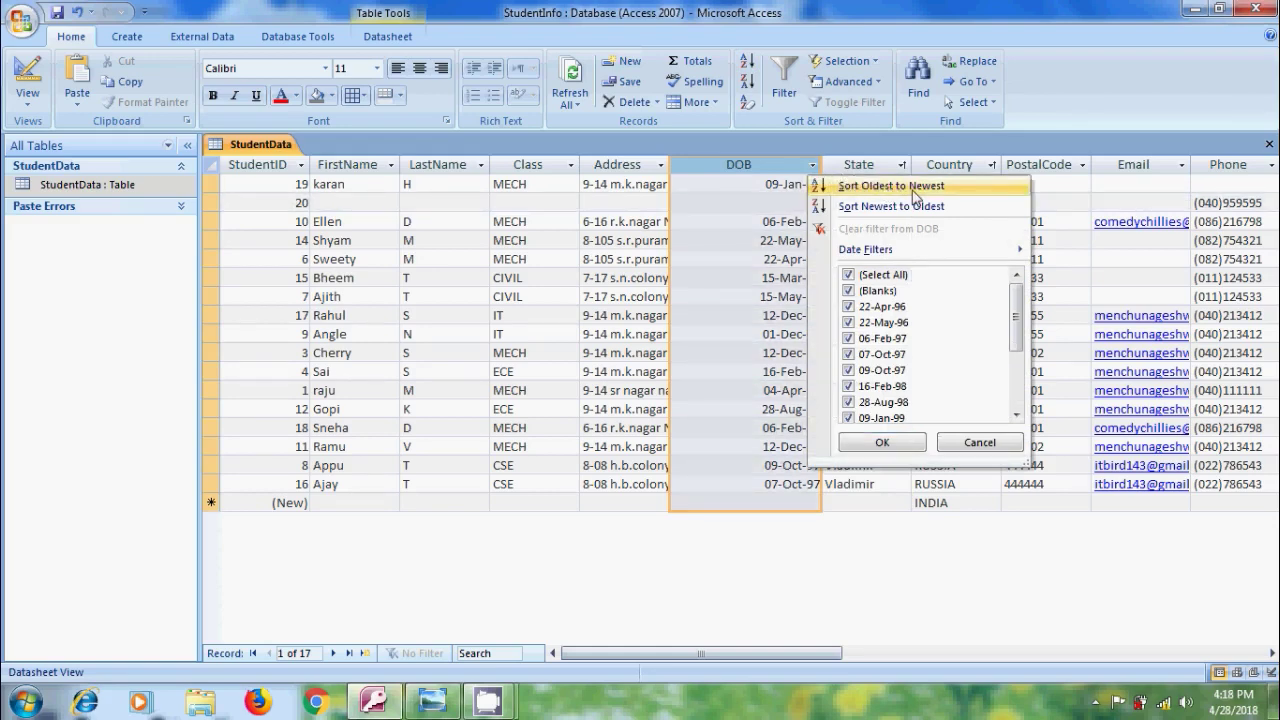
pyautogui.click(914, 190)
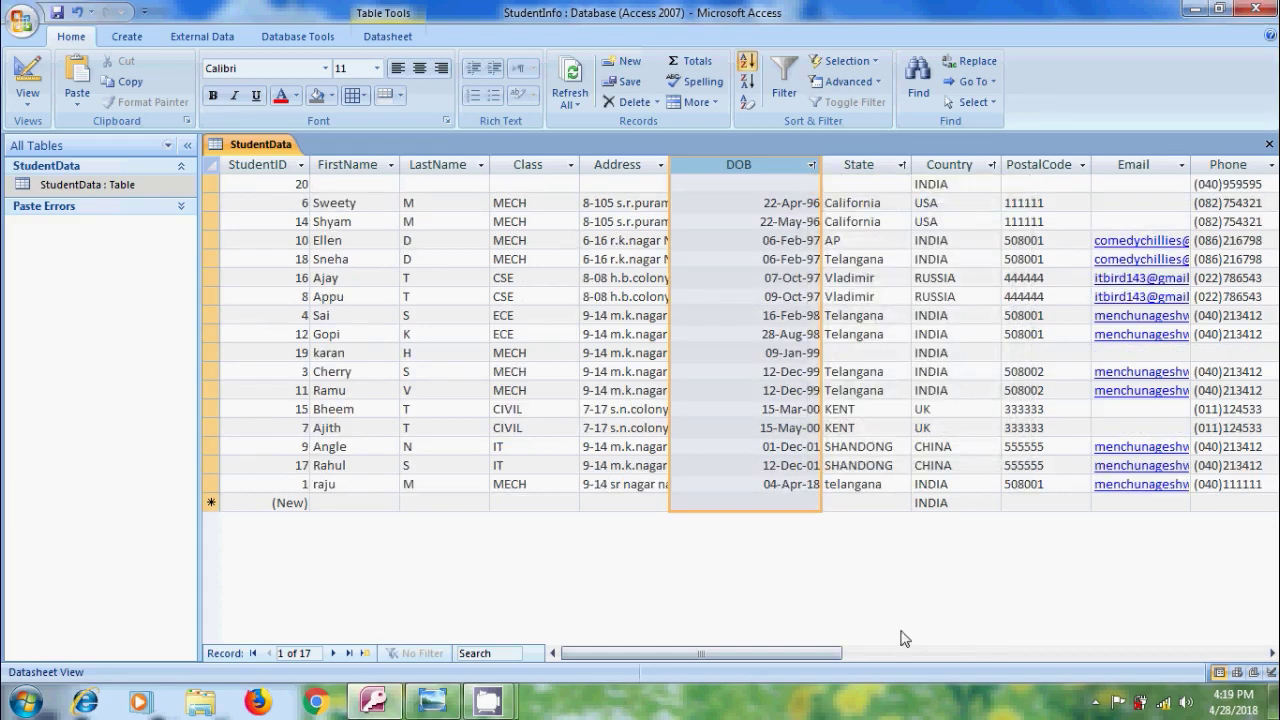
pyautogui.click(747, 104)
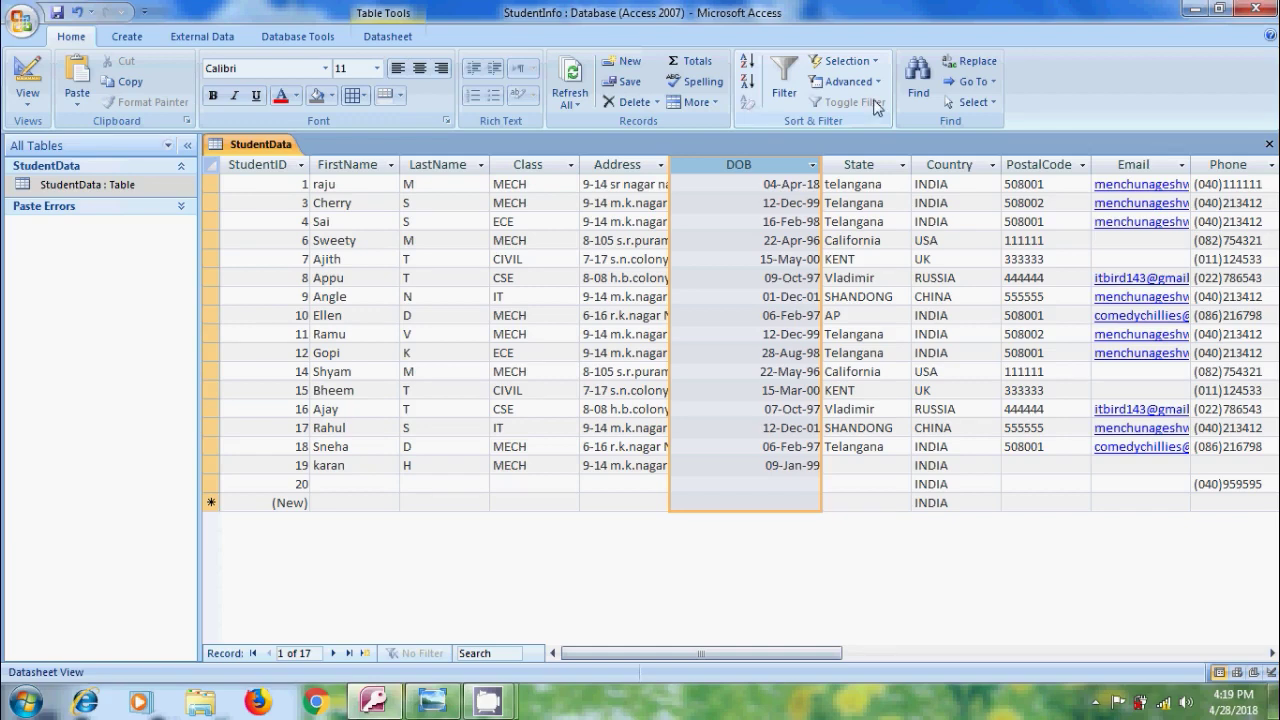
# Filter the Country column of the StudentData table to show only INDIA
pyautogui.click(993, 164)
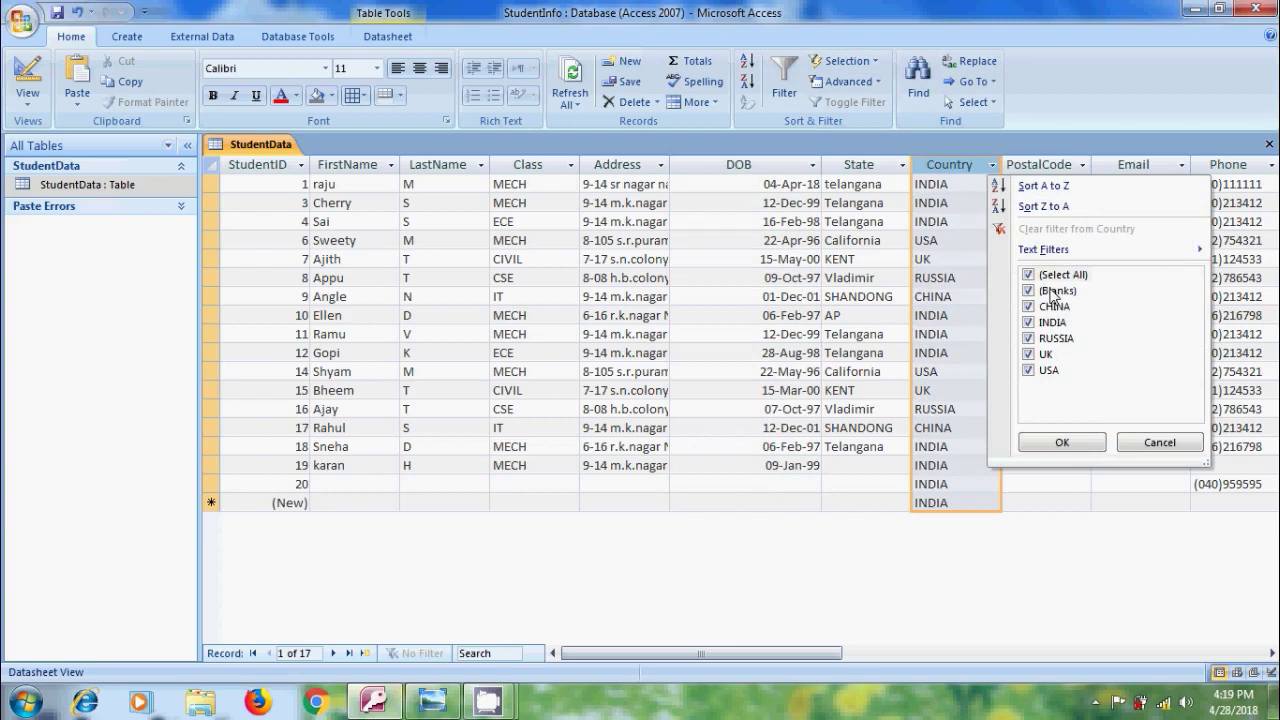
pyautogui.click(1029, 275)
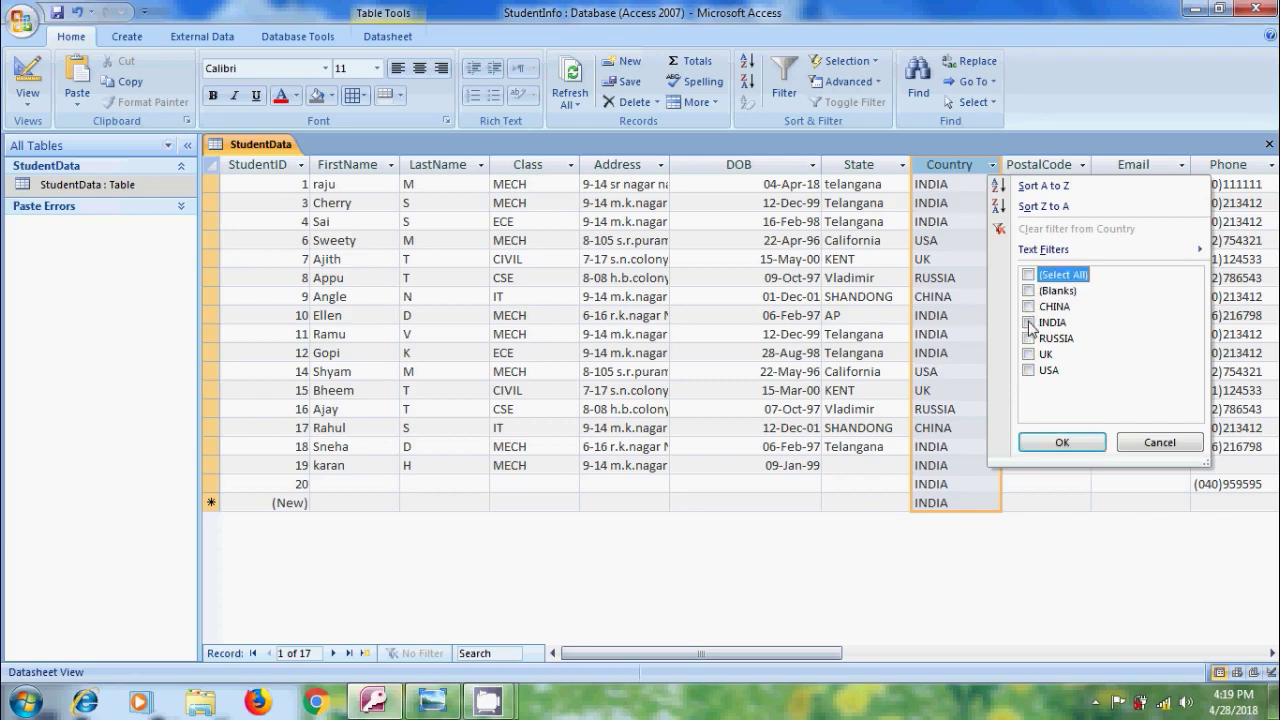
pyautogui.click(1029, 324)
pyautogui.click(1090, 450)
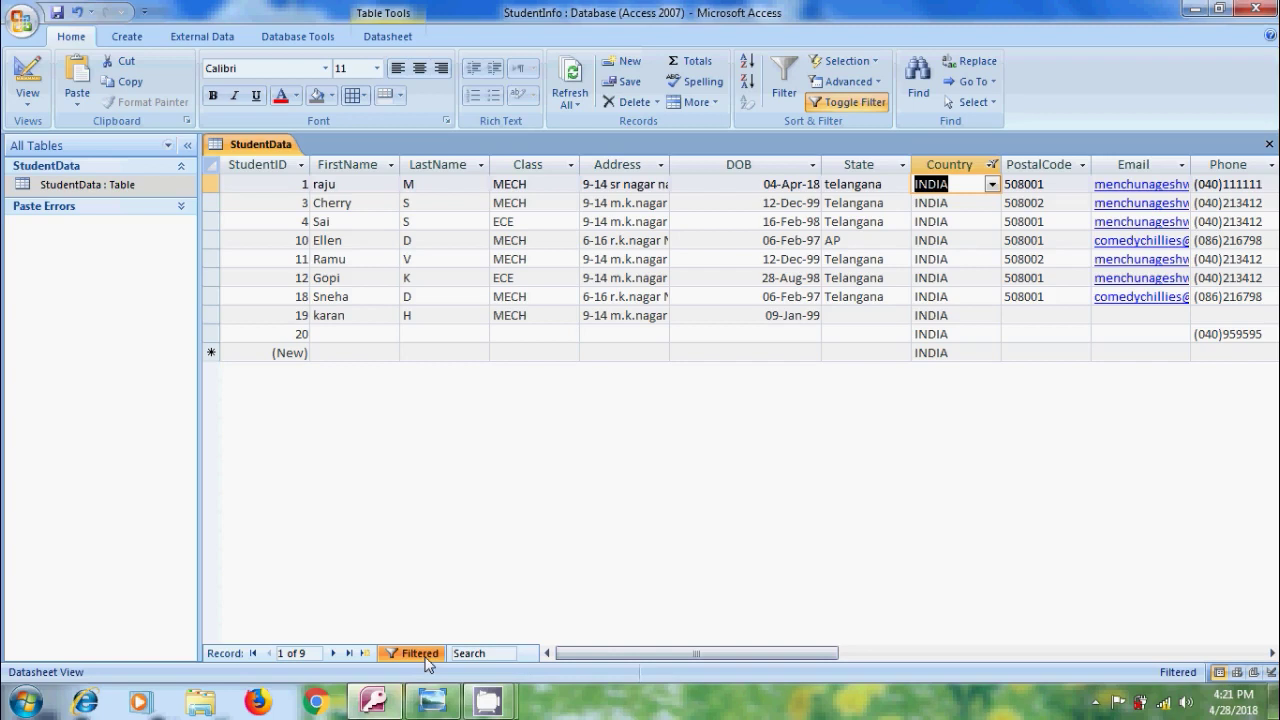
# Filter the State column to show only telangana within the records for India
pyautogui.click(903, 165)
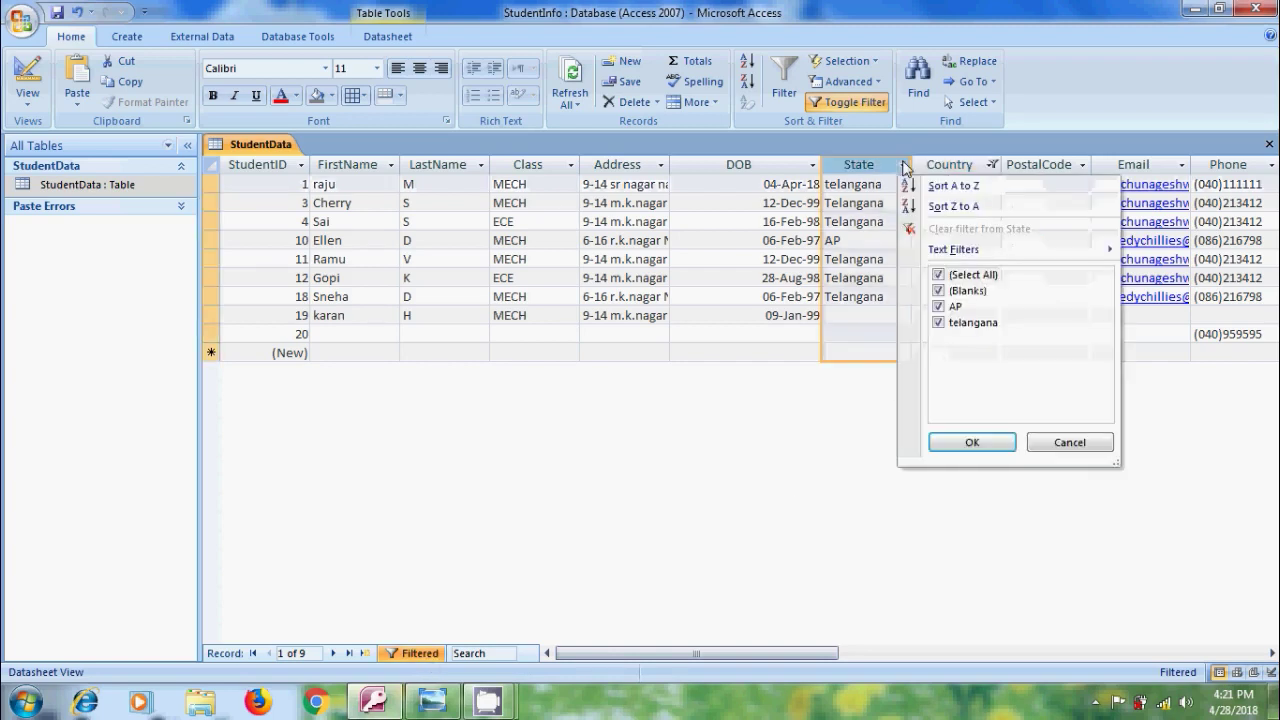
pyautogui.click(938, 274)
pyautogui.click(938, 322)
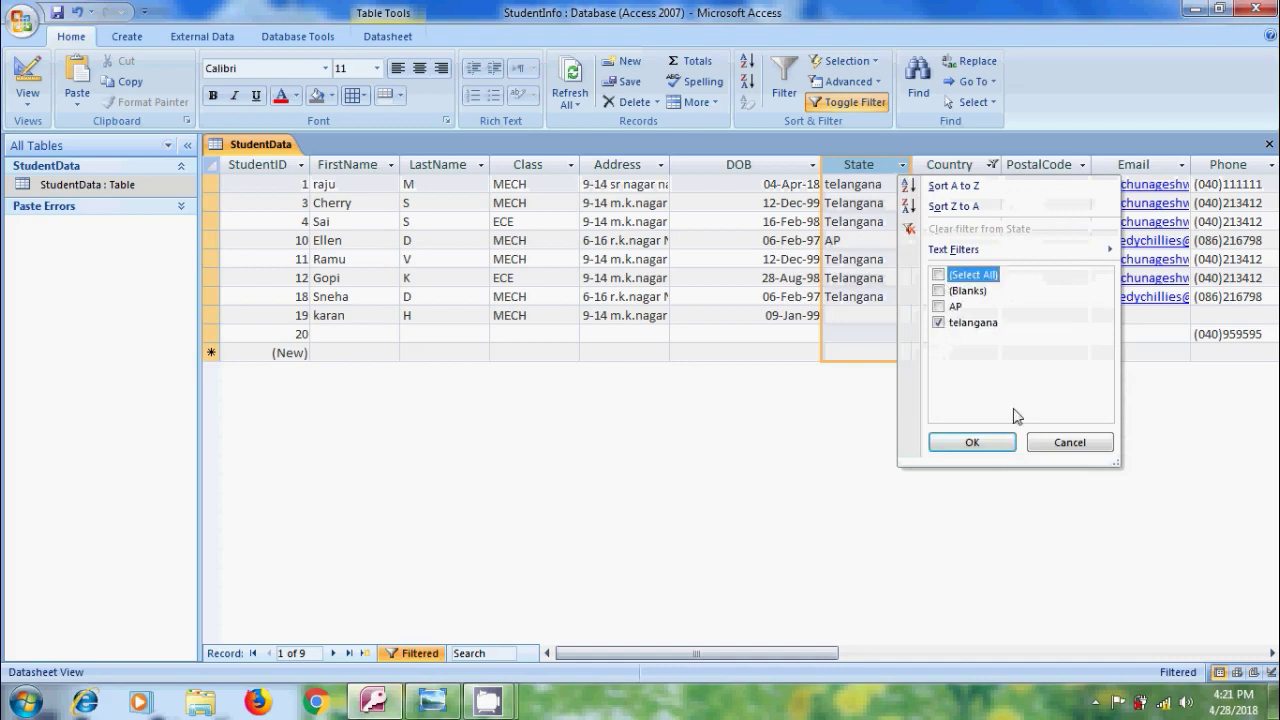
pyautogui.click(987, 444)
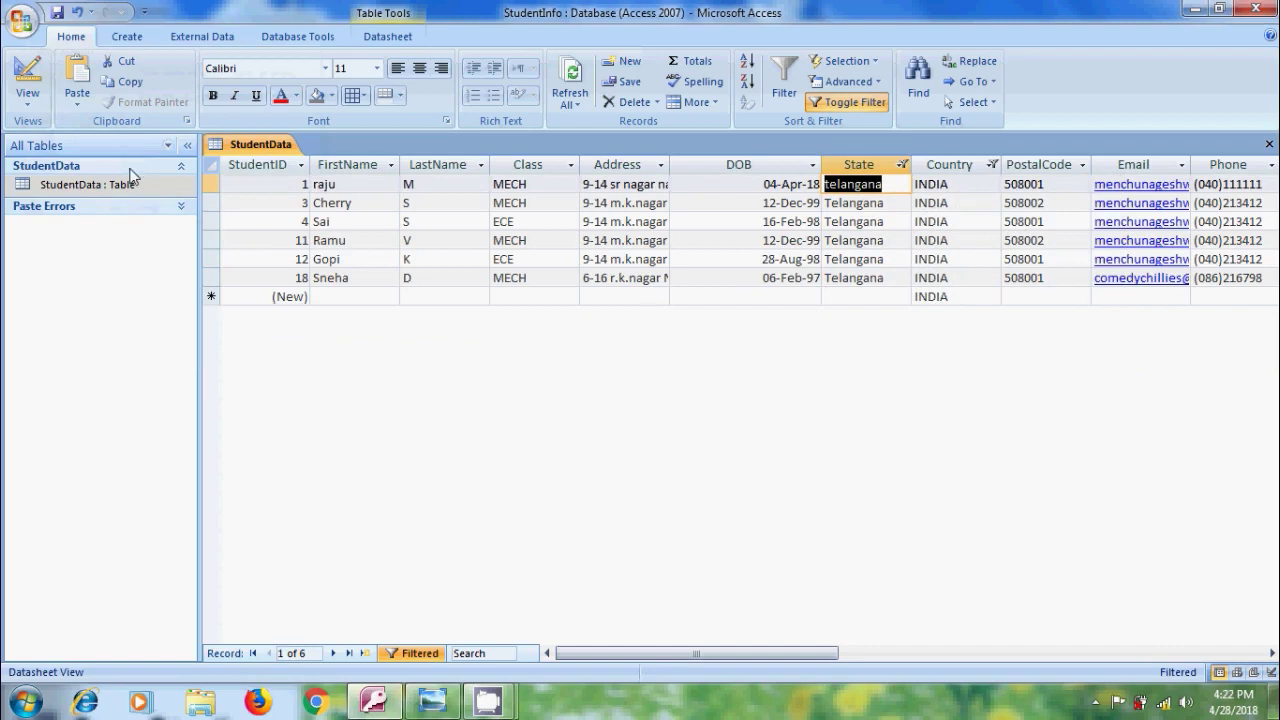
# Look at the print and preview options available for the filtered table, and leave without printing
pyautogui.click(29, 22)
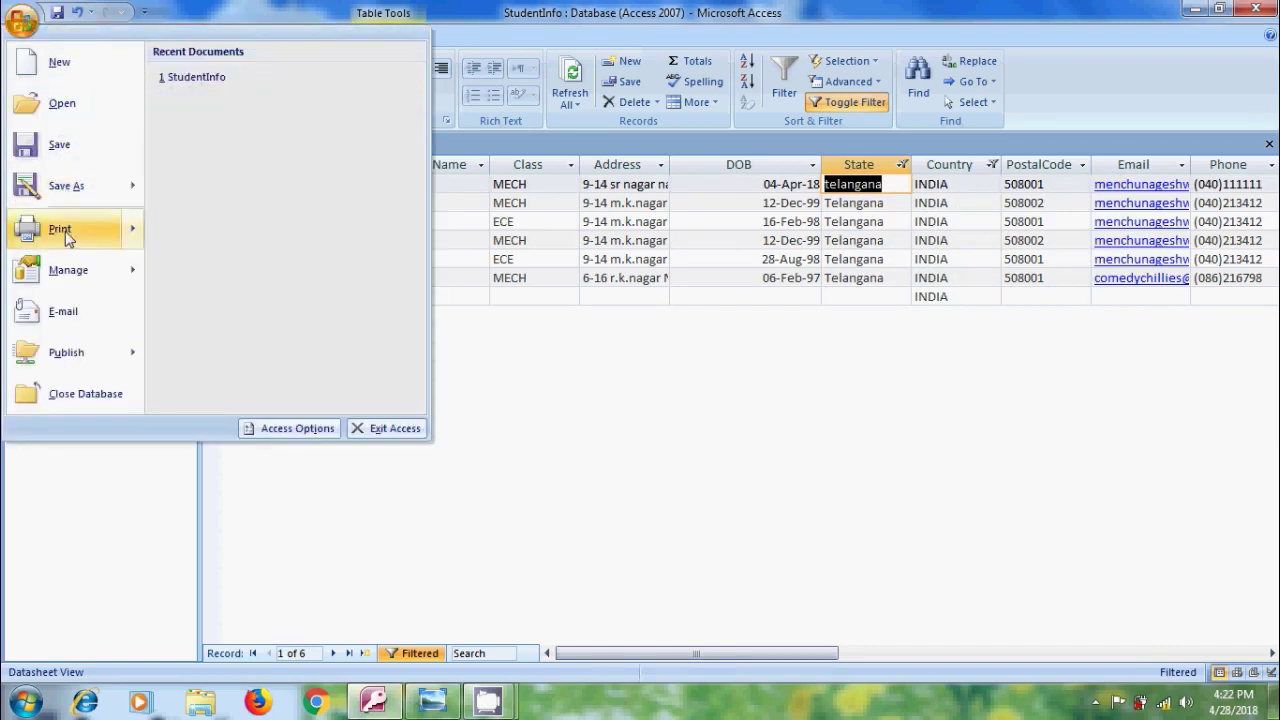
pyautogui.moveTo(67, 239)
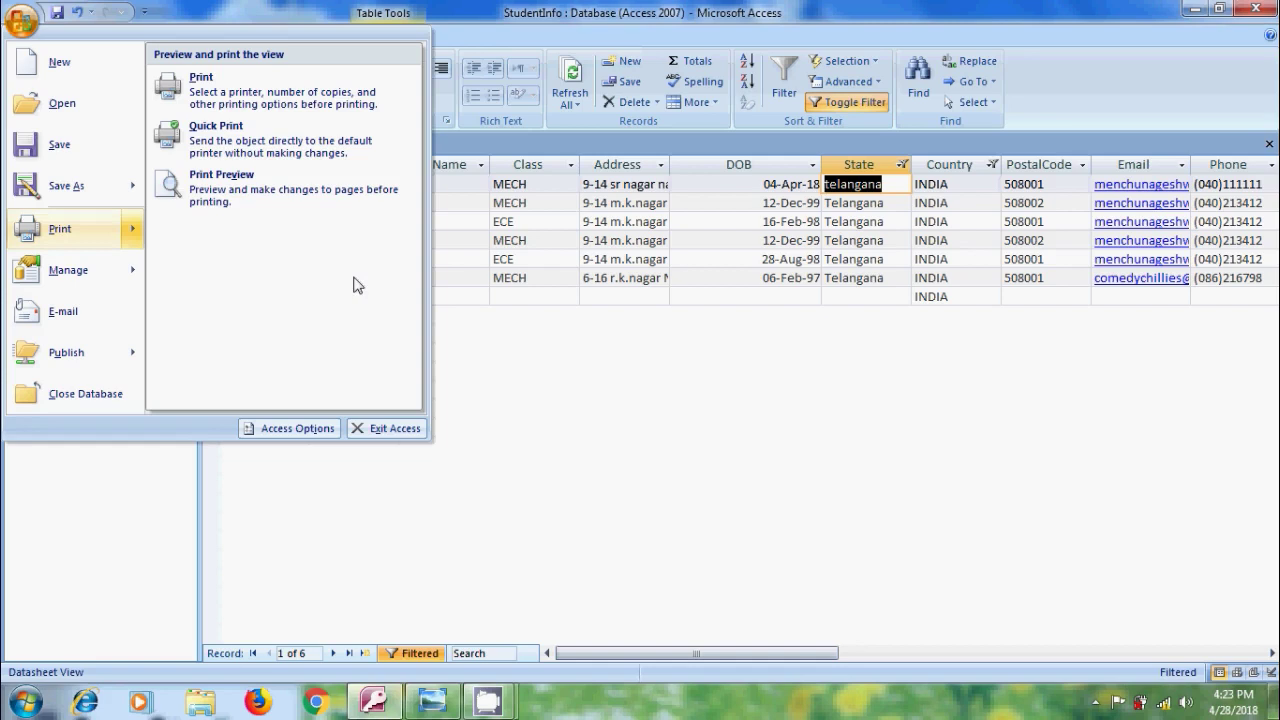
pyautogui.click(560, 380)
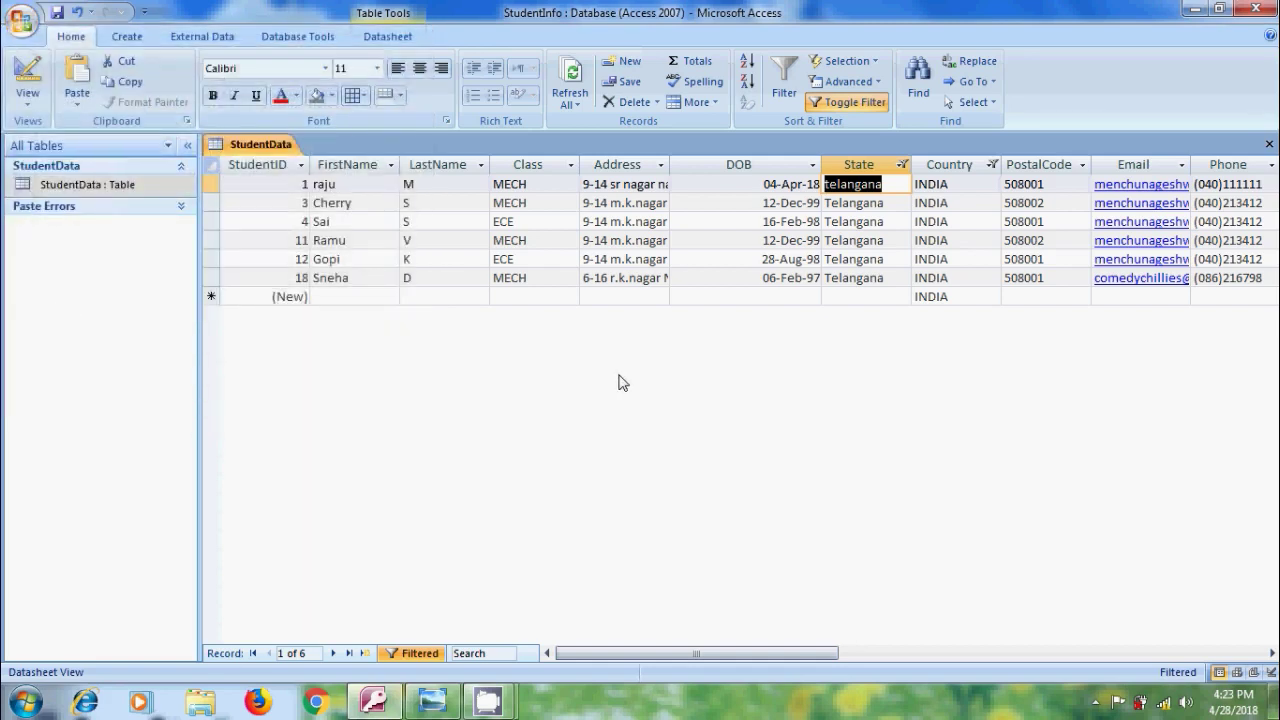
# Toggle the Country and State filters off, back on, and off again to show all records
pyautogui.click(868, 112)
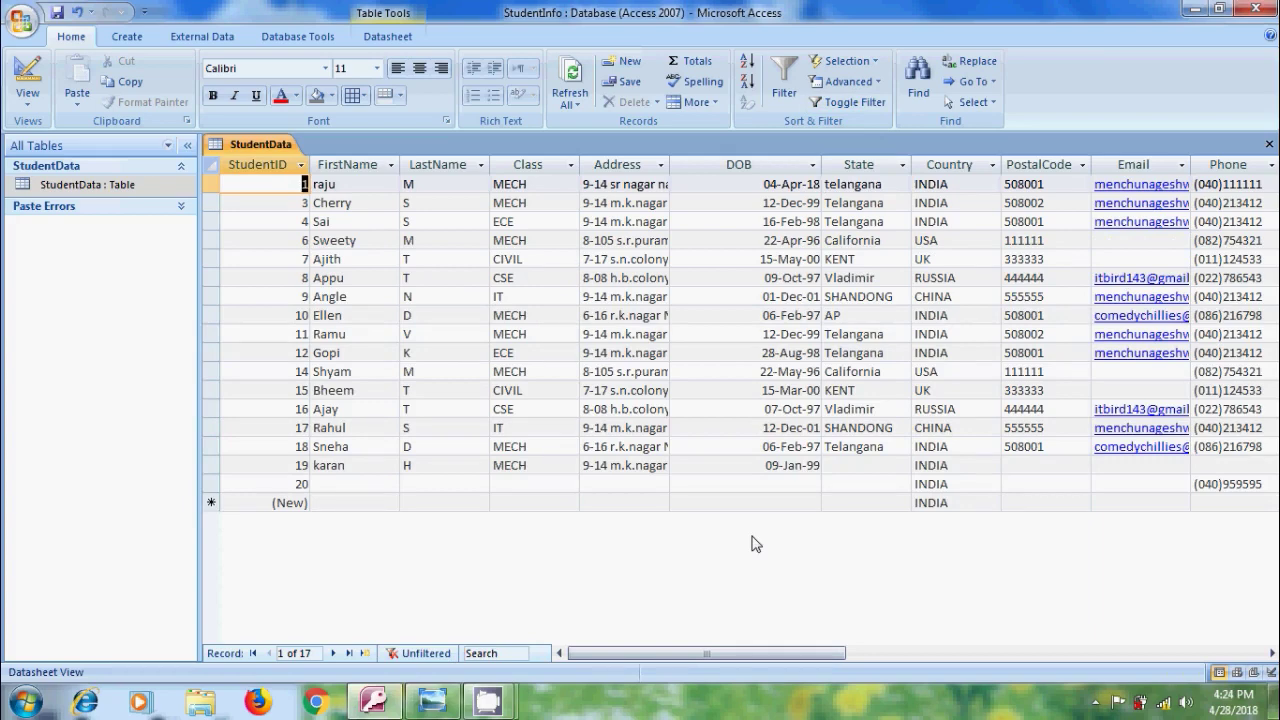
pyautogui.click(868, 105)
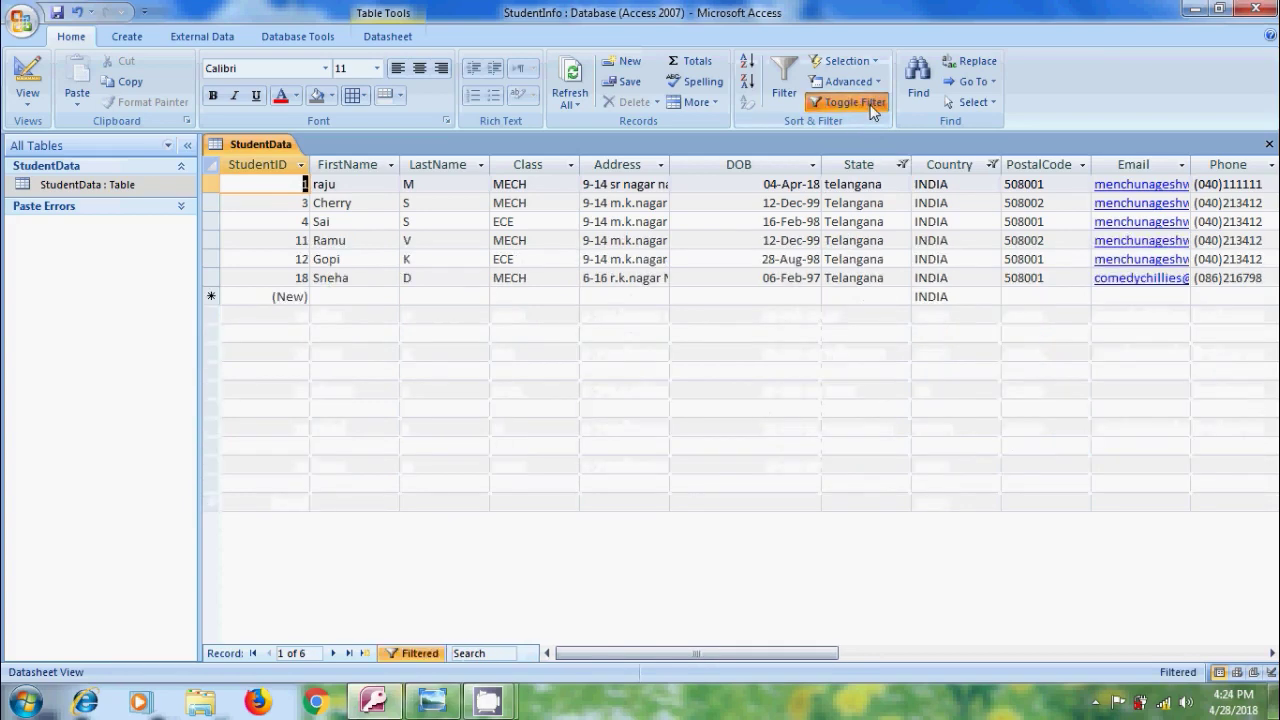
pyautogui.click(870, 104)
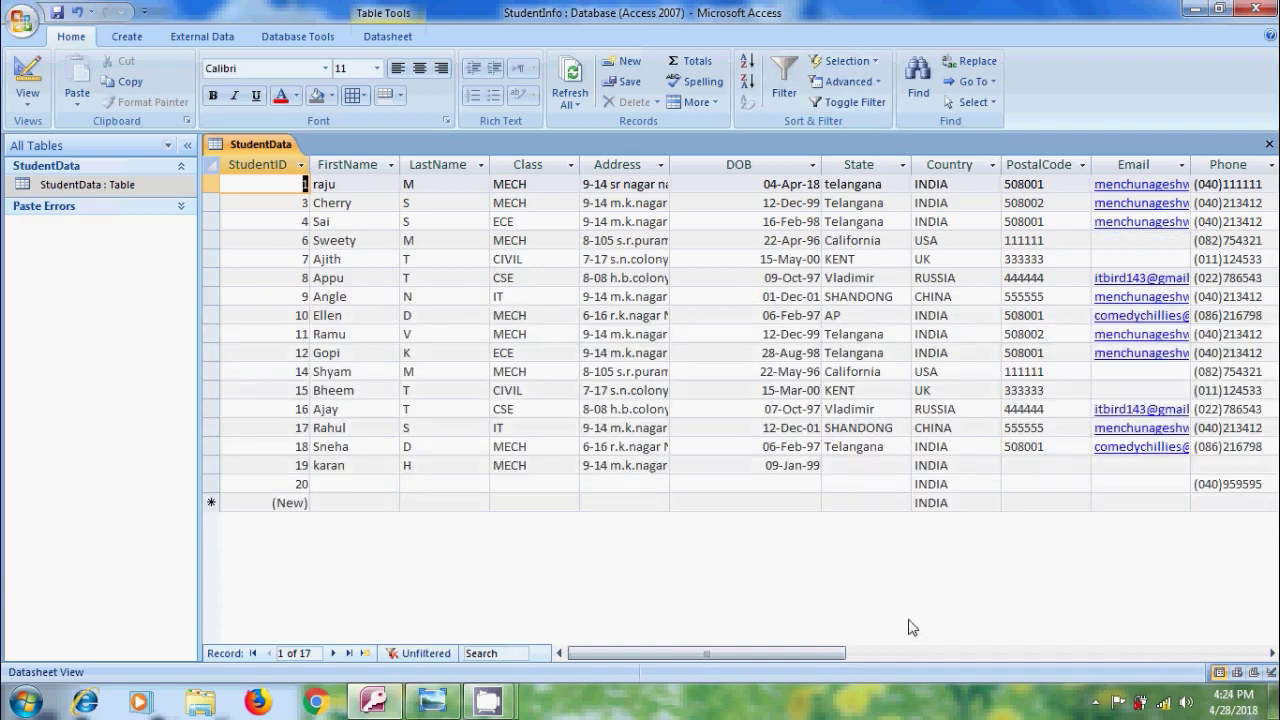
# Set up a replacement of the first name in the fifth record with the same name in lowercase plus a final "e"
pyautogui.click(364, 261)
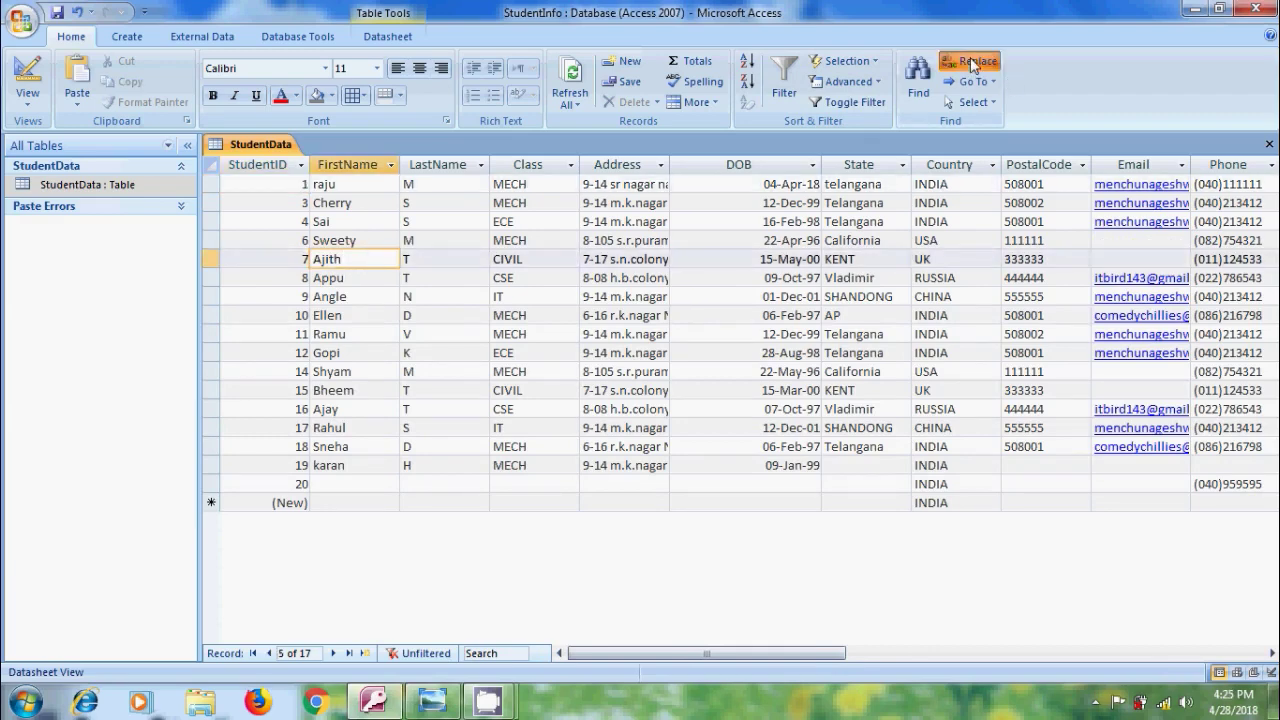
pyautogui.click(972, 62)
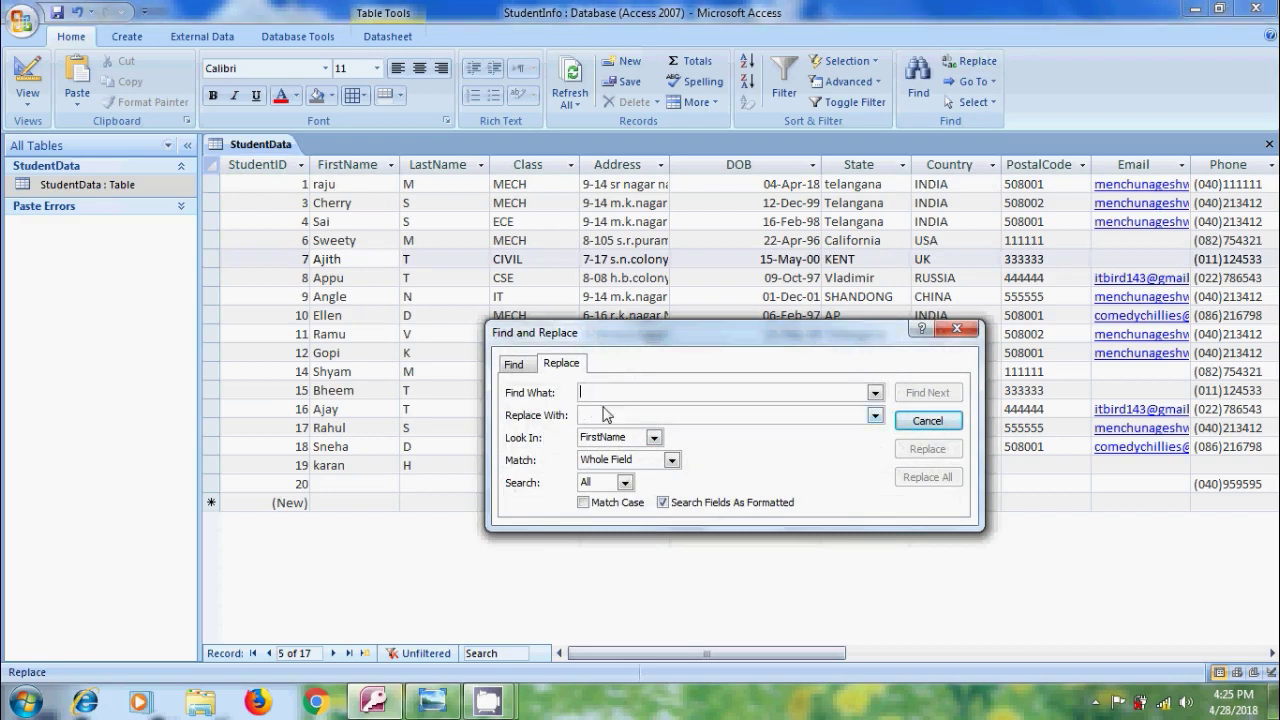
pyautogui.write('A')
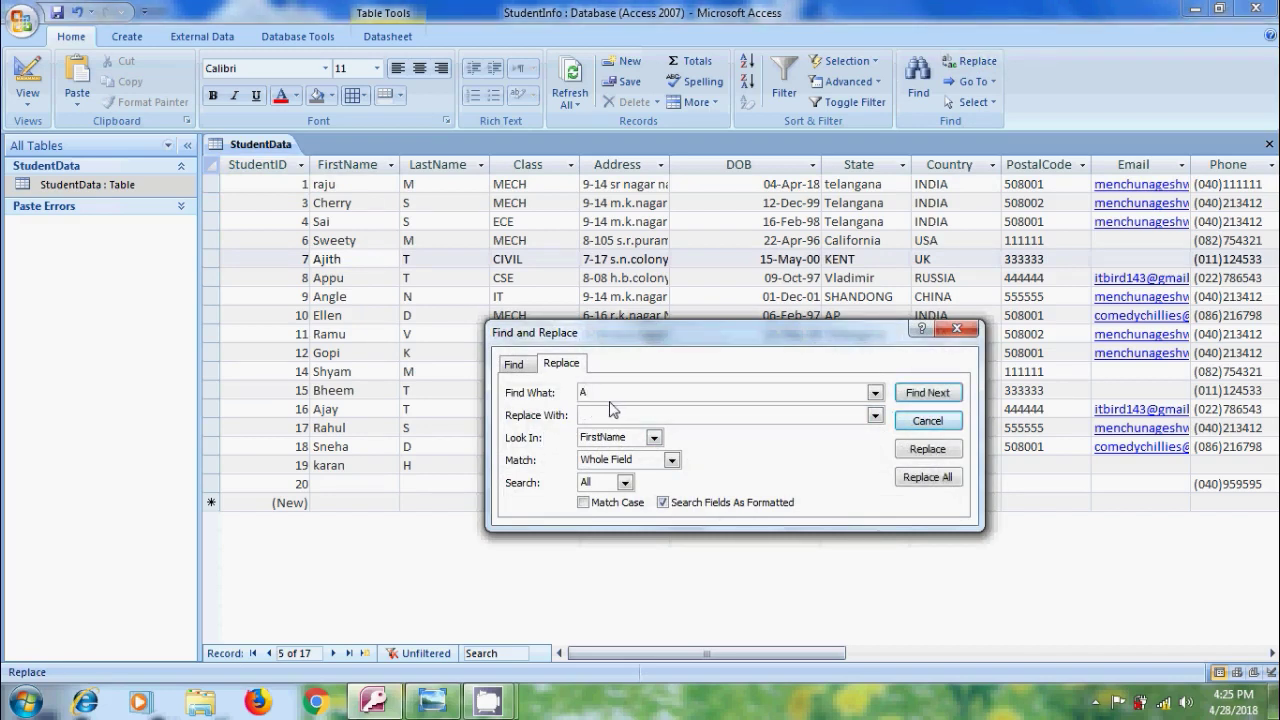
pyautogui.write('jith')
pyautogui.click(599, 413)
pyautogui.write('a')
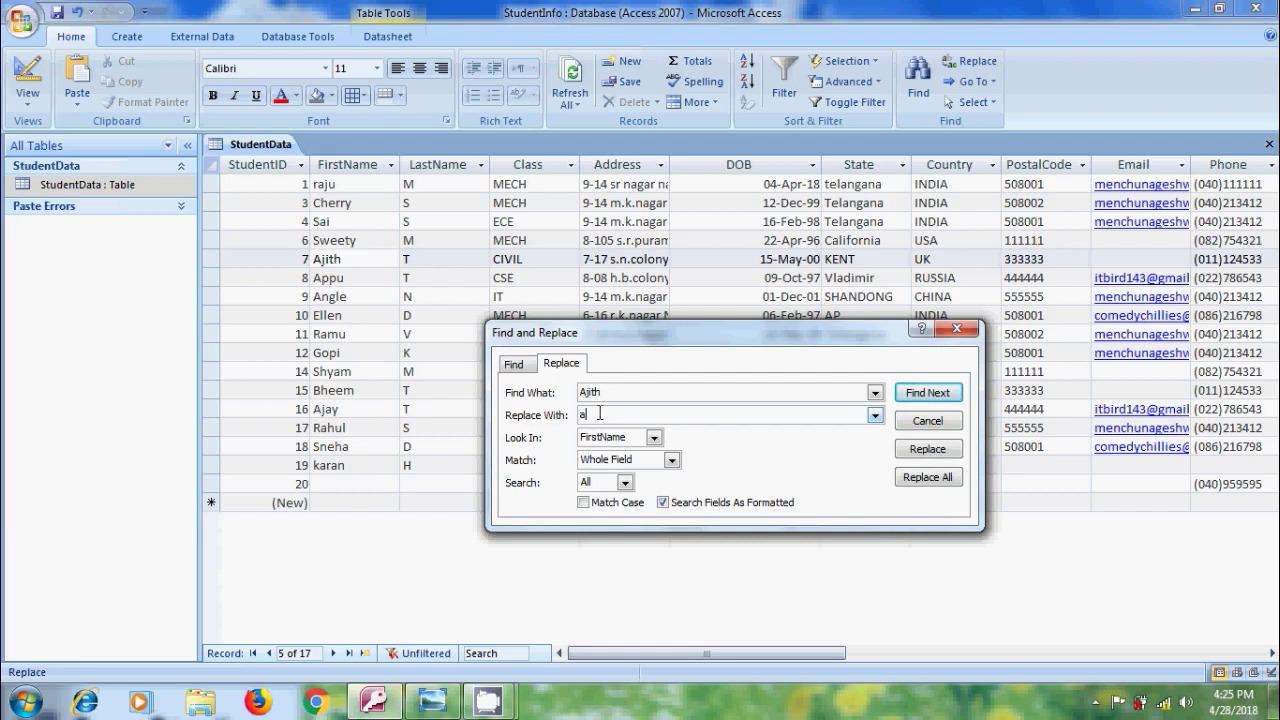
pyautogui.write('jithe')
# Set the replacement to look in the whole StudentData table, replace the matching first name, and close Find and Replace
pyautogui.click(653, 438)
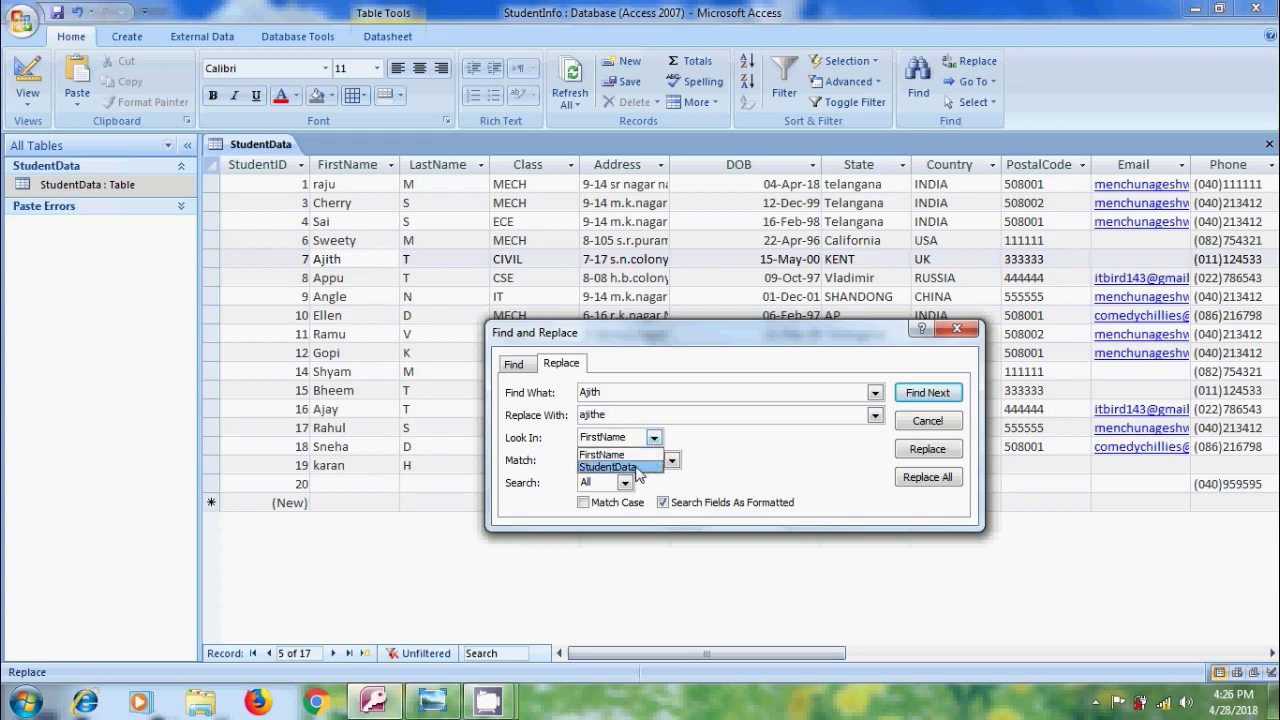
pyautogui.click(638, 468)
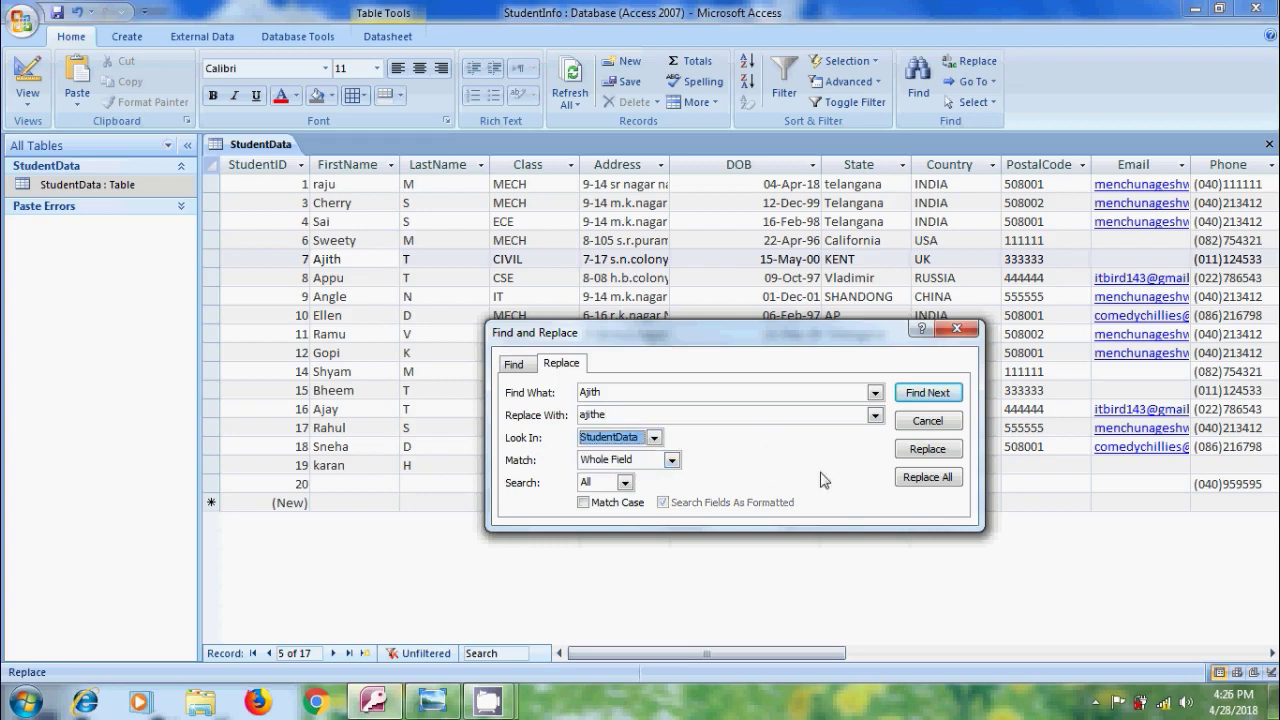
pyautogui.click(928, 393)
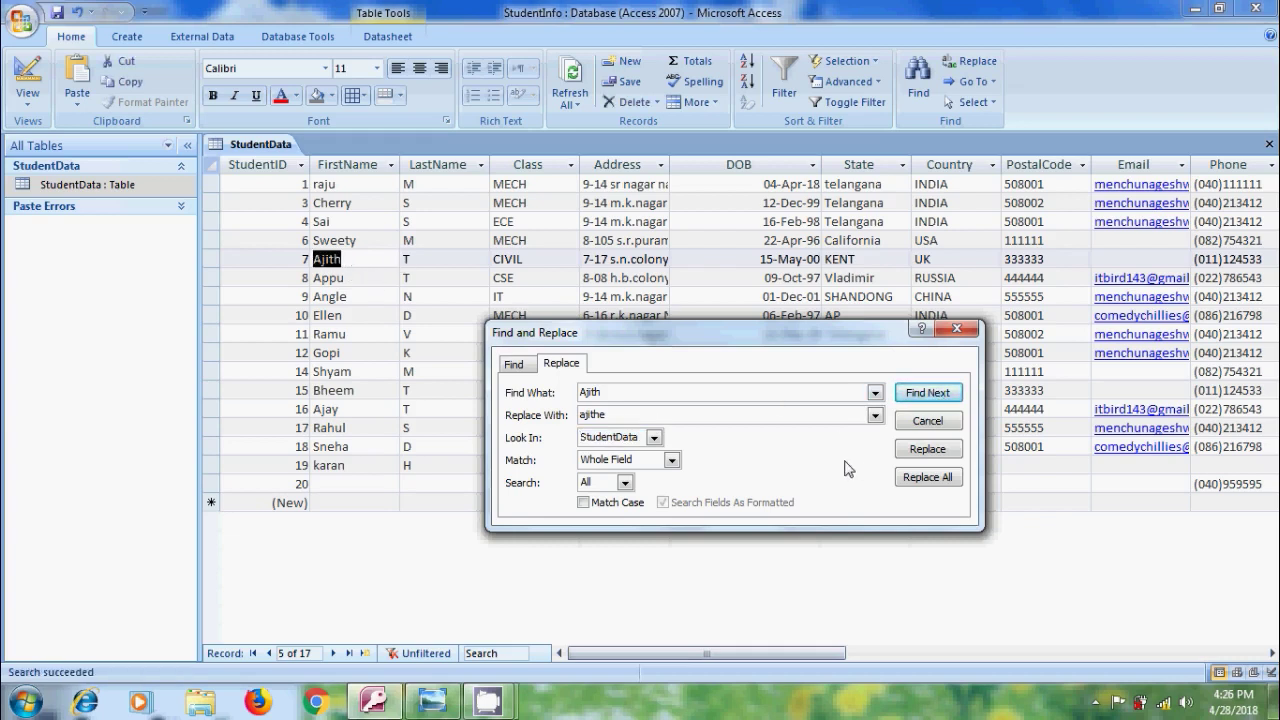
pyautogui.click(928, 449)
pyautogui.click(957, 328)
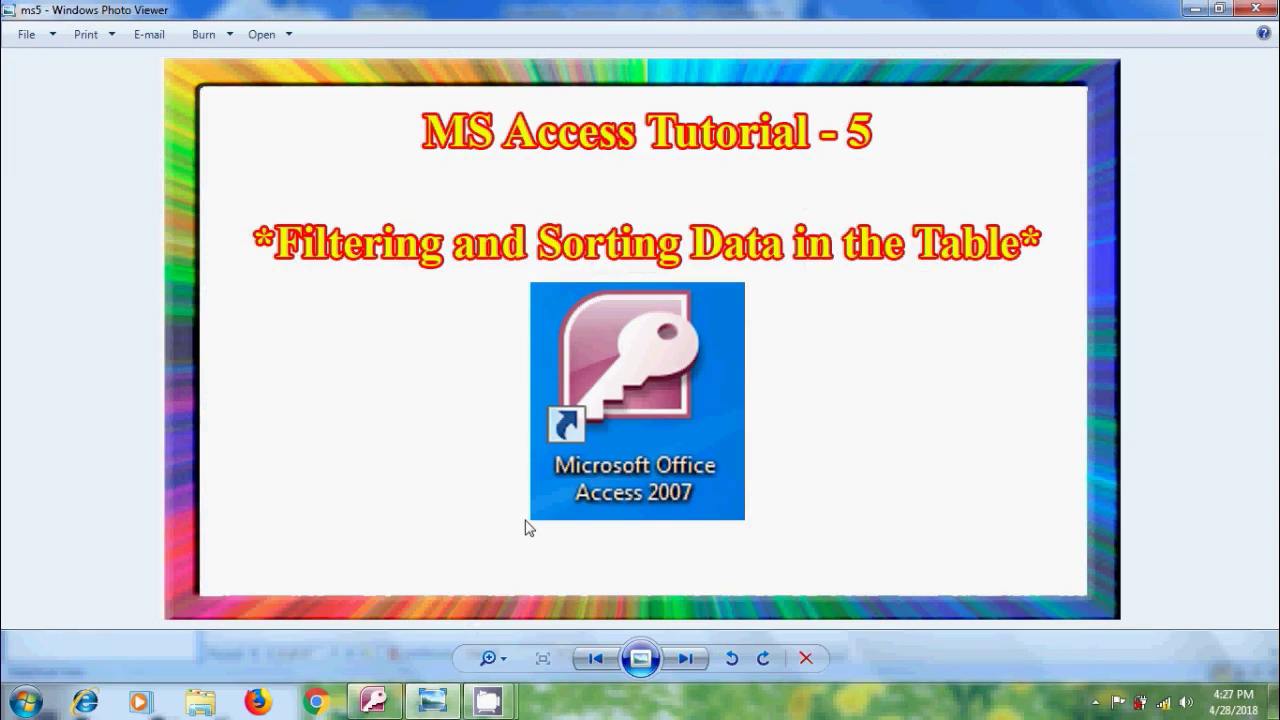
# Minimize the ms5 title image window to return to the desktop
pyautogui.click(1192, 9)
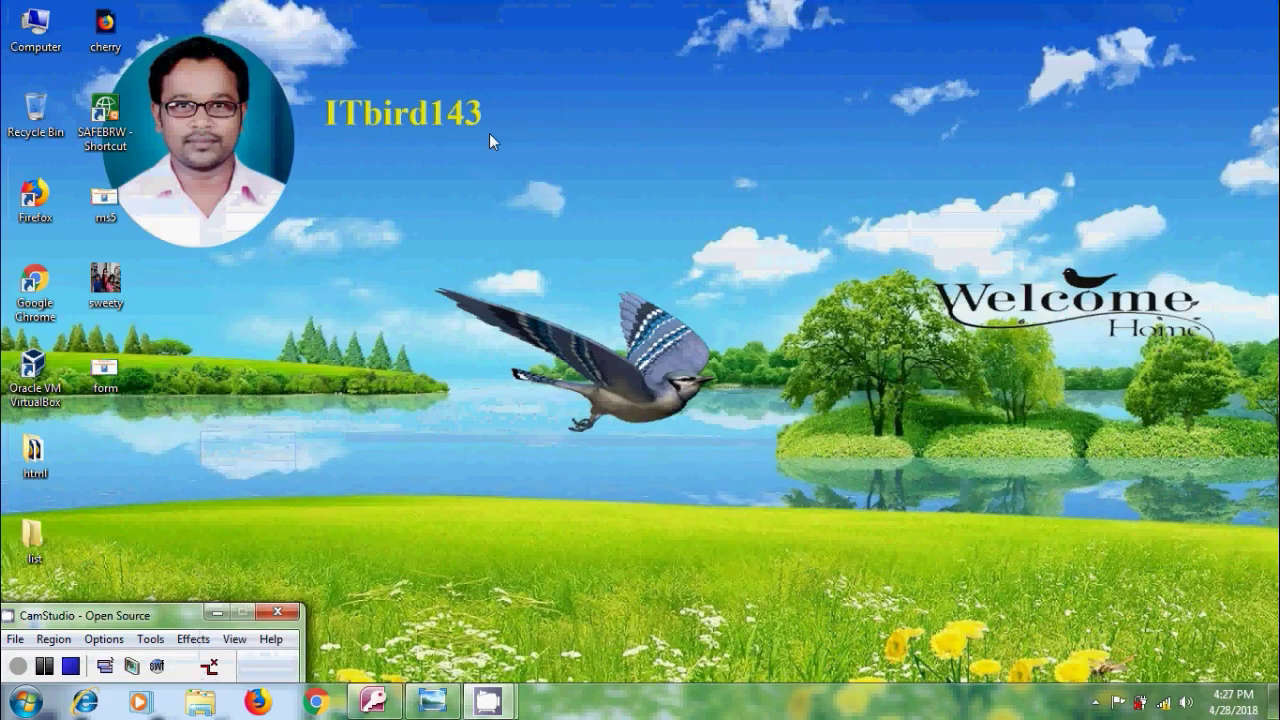